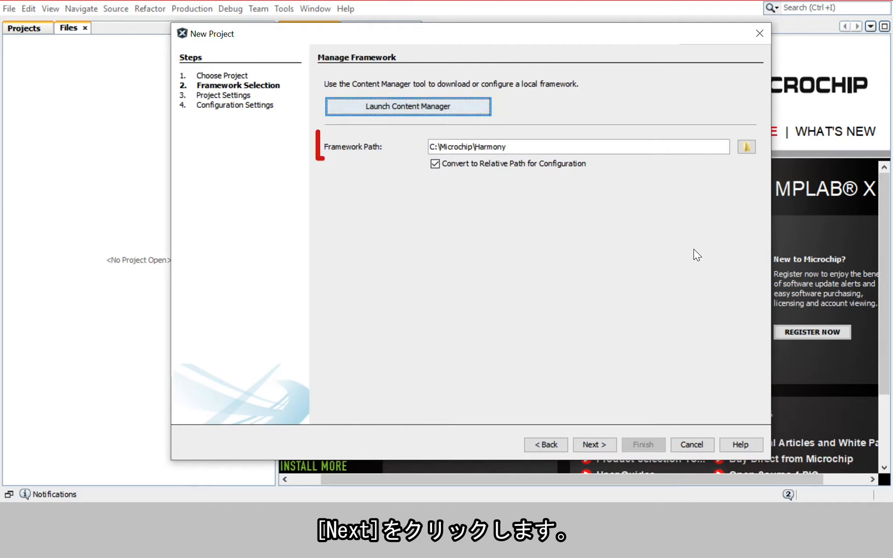
Step: Keep the Harmony framework path, then set the project folder to hello_world and the project name to hello_world_sam_e54_xpro
left_click(590, 444)
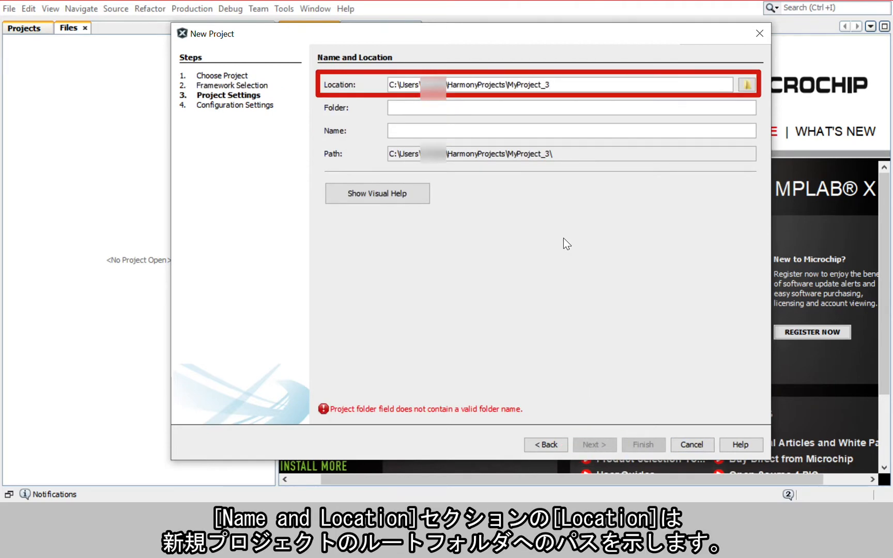
left_click(475, 108)
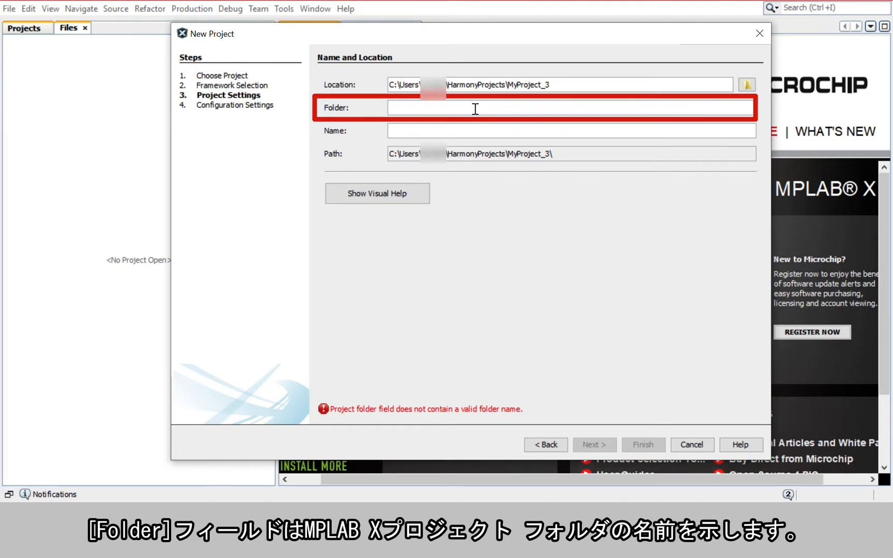
type("hello_world")
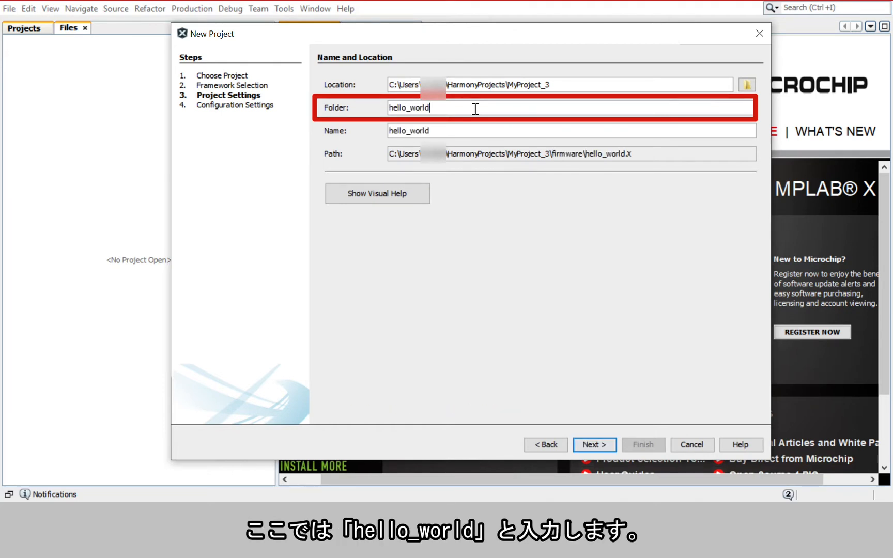
left_click(458, 135)
type("_sam_e")
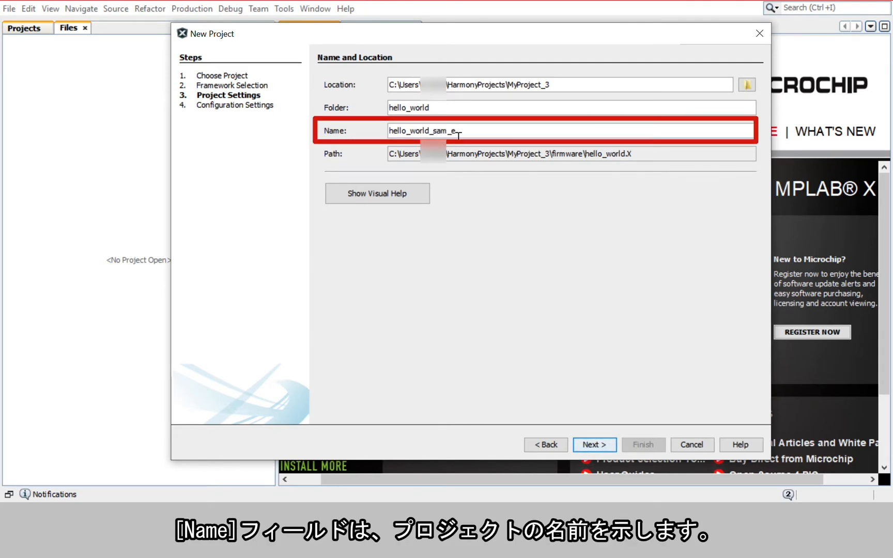
type("54_xpr")
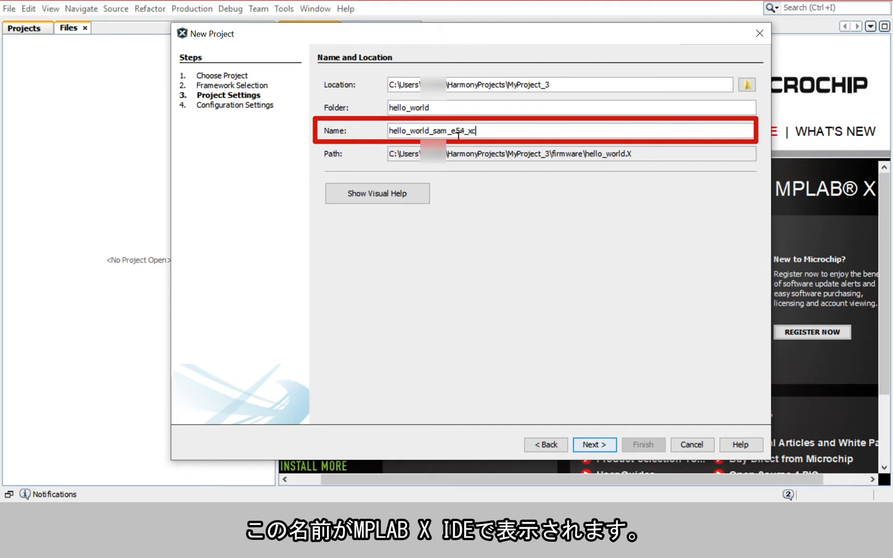
type("o")
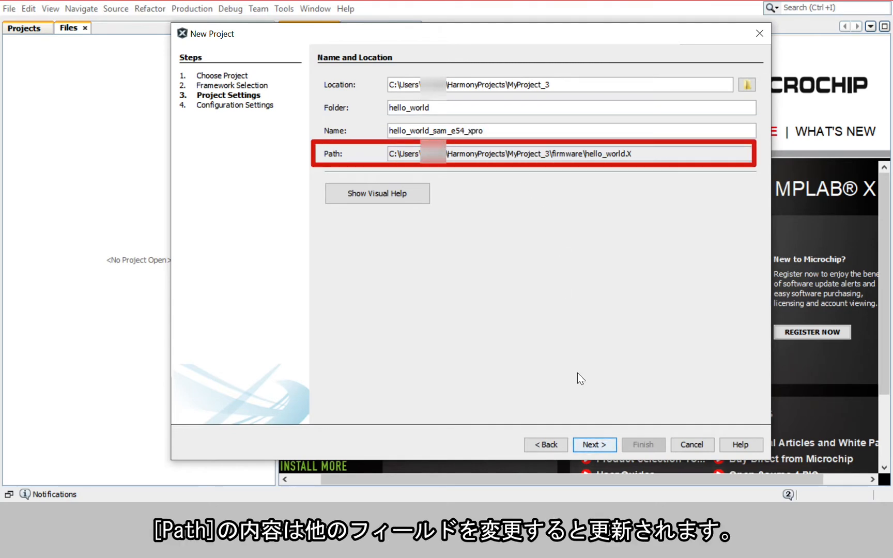
left_click(596, 443)
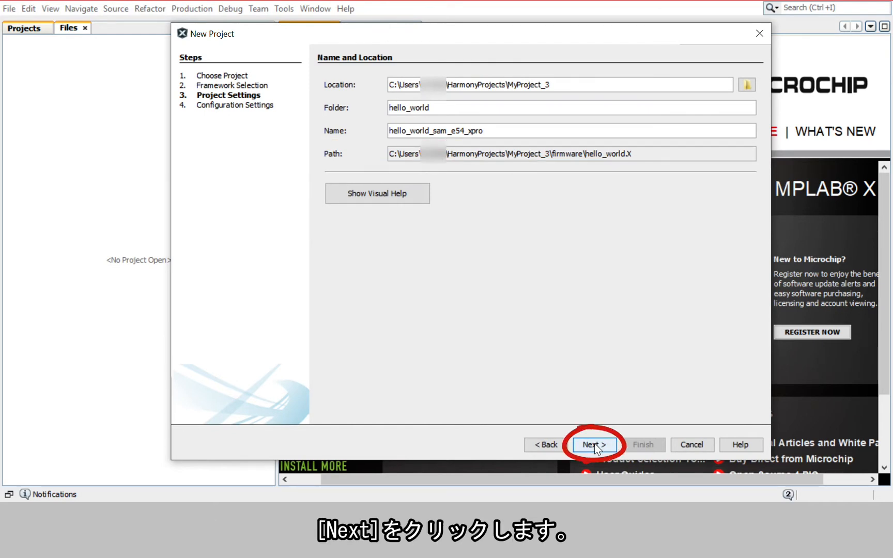
left_click(594, 444)
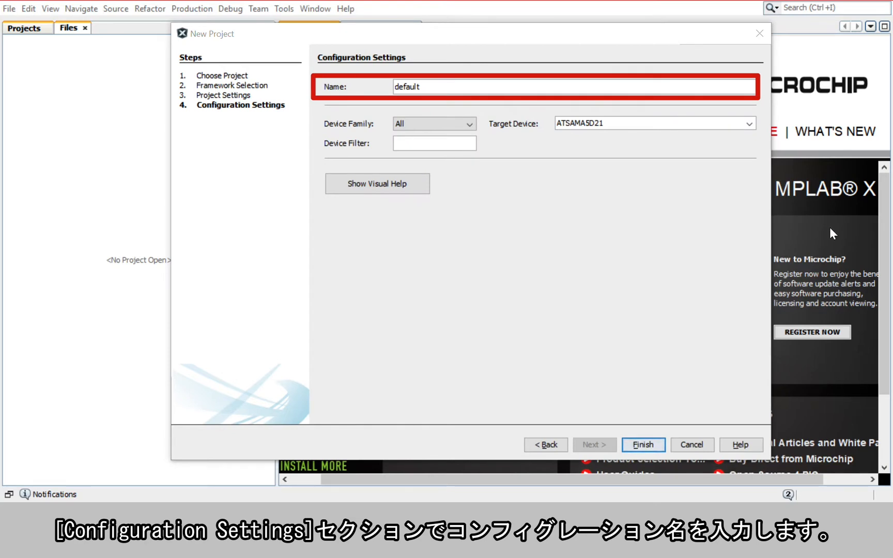
Step: Create the project for target device ATSAME54P20A, filtered by SAME54, and launch the configurator with the default DFP and CMSIS paths
left_click(426, 140)
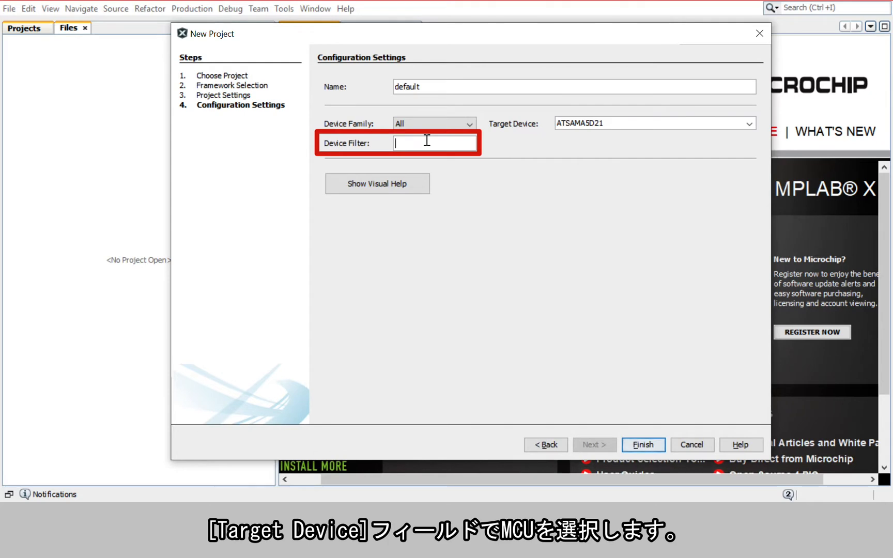
type("SAME54")
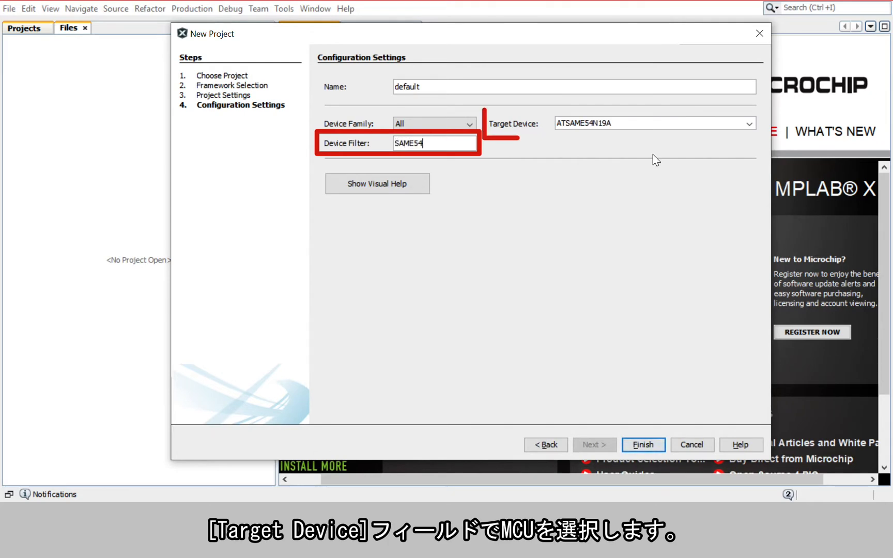
left_click(747, 123)
left_click(582, 169)
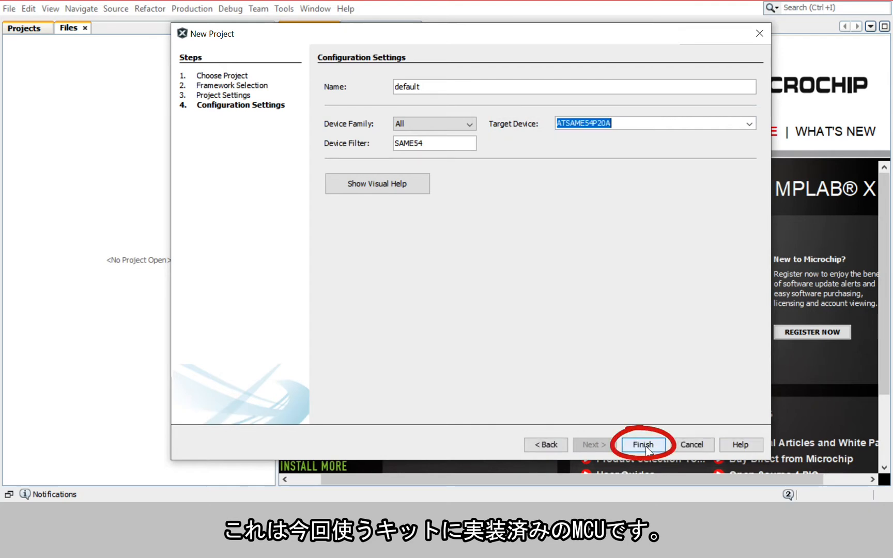
left_click(645, 446)
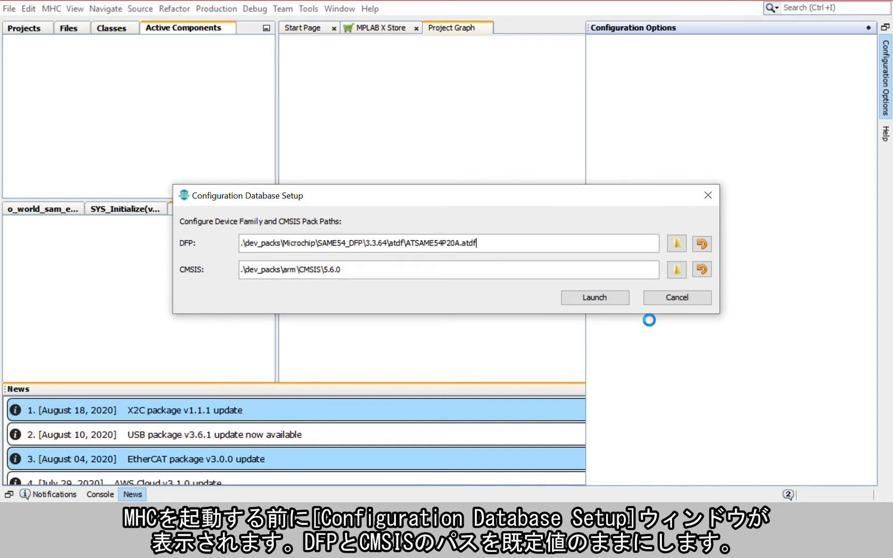
left_click(594, 298)
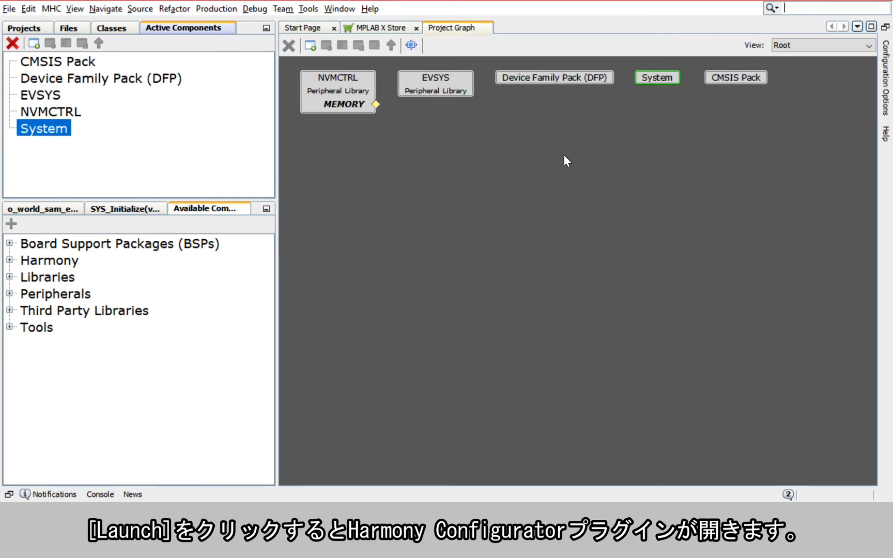
Step: Check the Window Manager choices in the MPLAB Harmony Configurator 3 plugin options
left_click(308, 9)
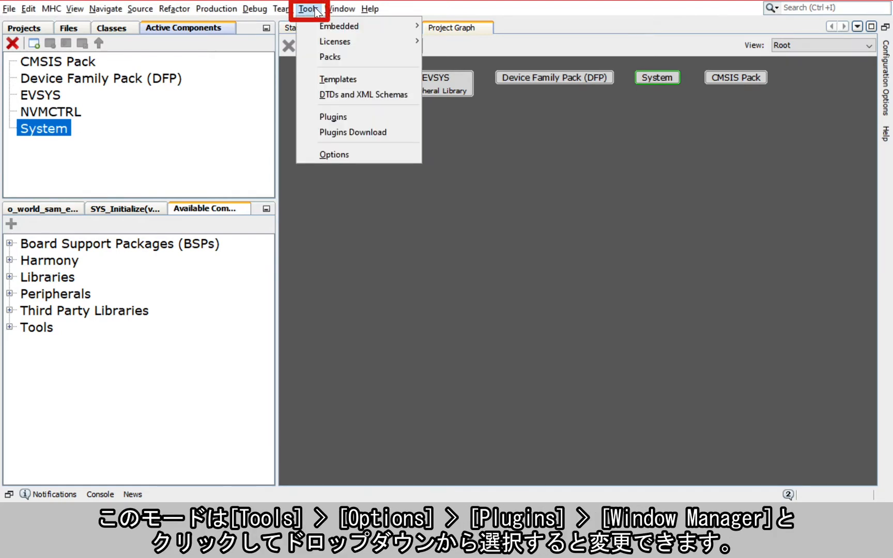
left_click(334, 155)
left_click(430, 62)
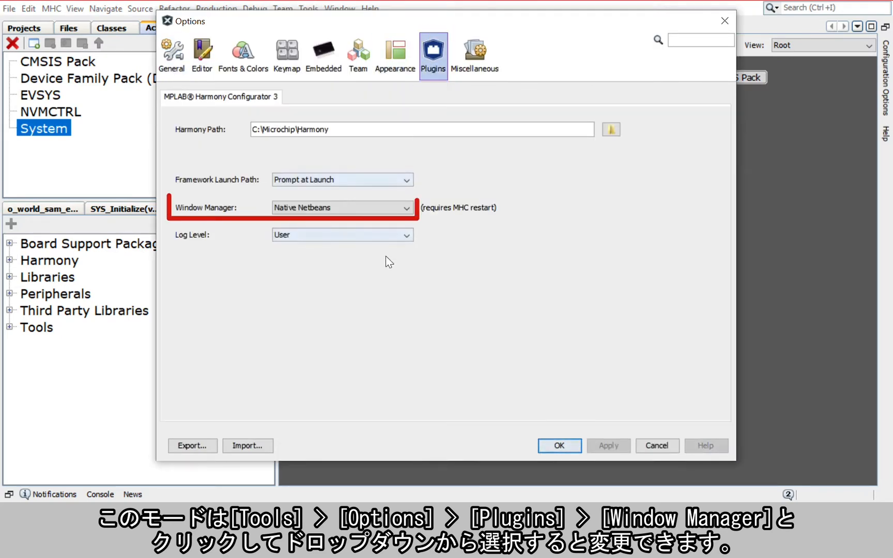
left_click(389, 209)
left_click(389, 210)
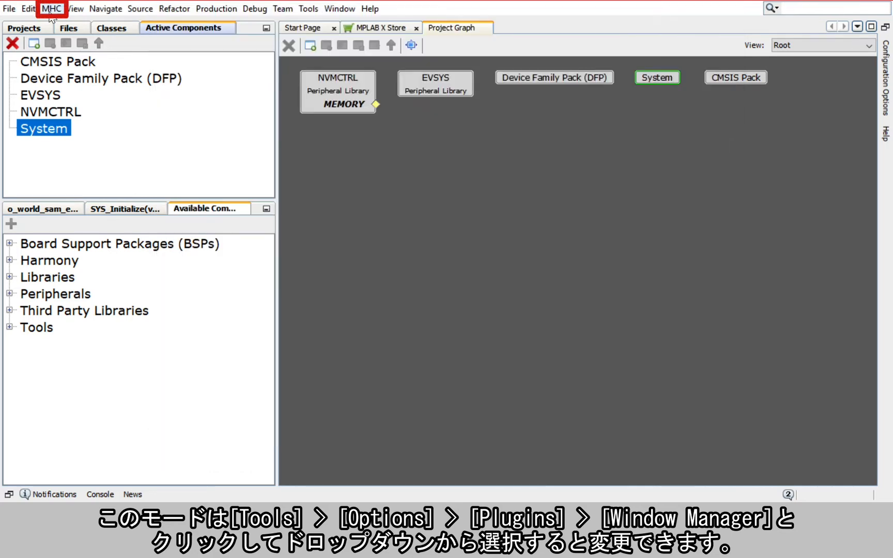
Step: Open the Clock Configuration tool and examine the clock diagram in a maximized view
left_click(50, 11)
mouse_move(88, 161)
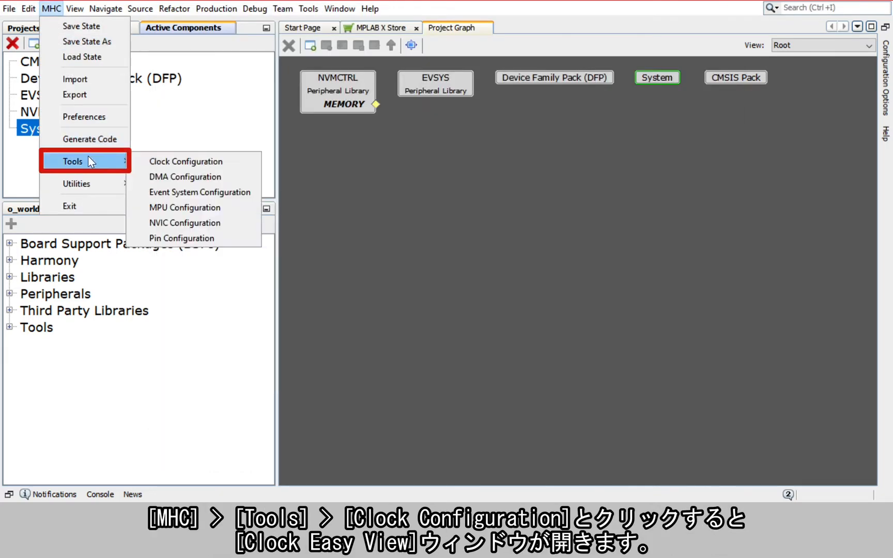
left_click(191, 162)
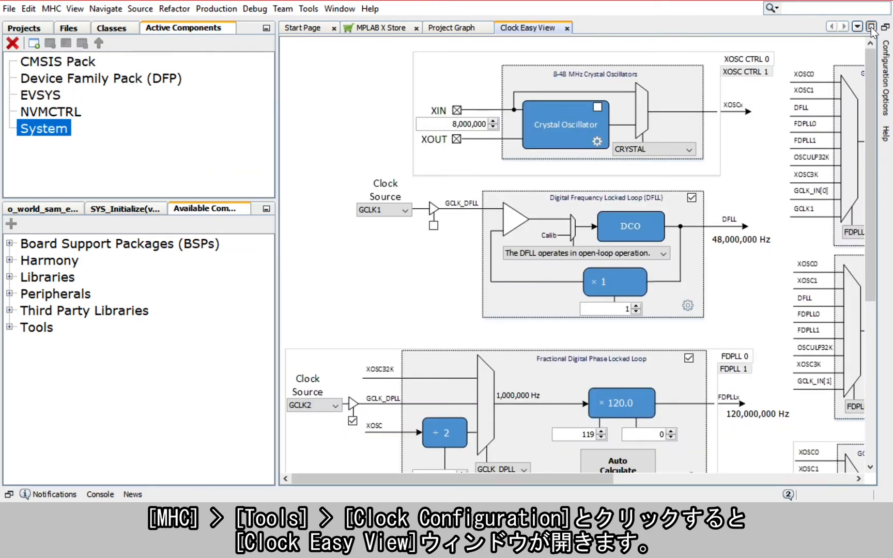
left_click(871, 27)
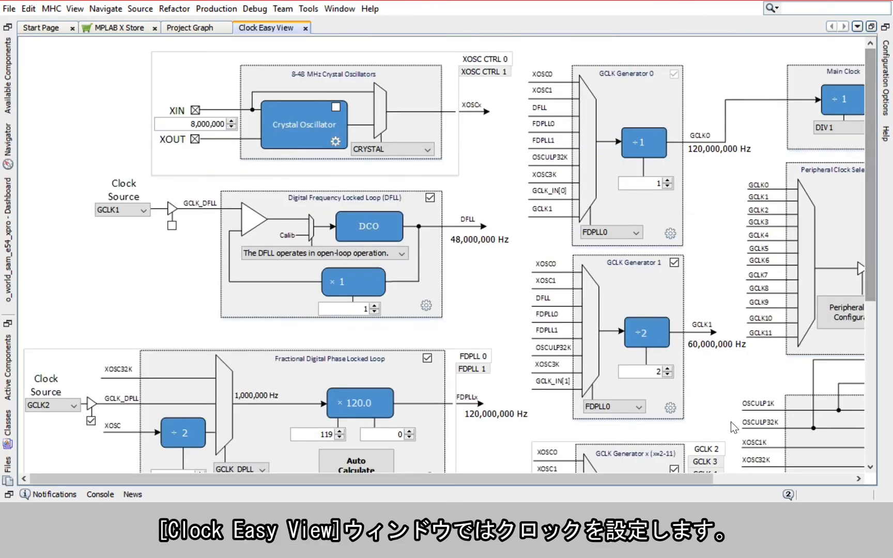
left_click_drag(571, 479, 711, 479)
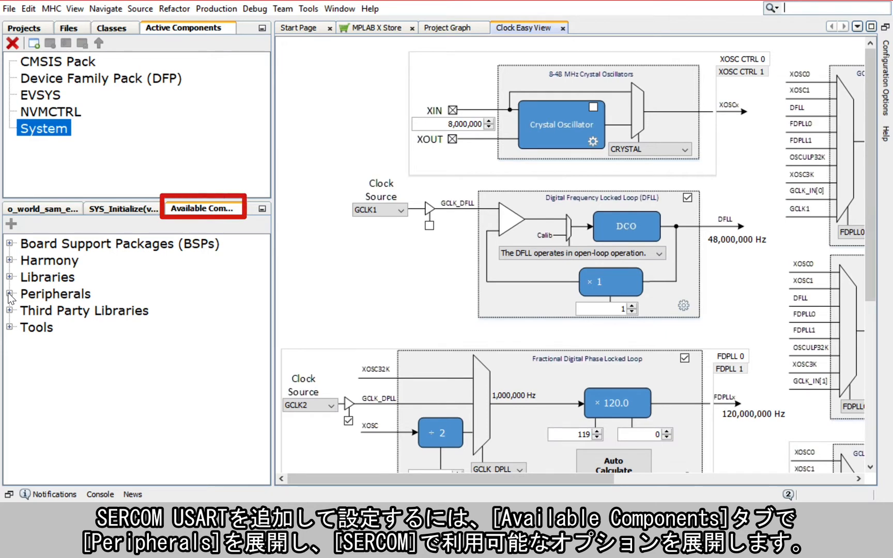
Step: Add the SERCOM2 peripheral from the available SERCOM components to the project
left_click(9, 293)
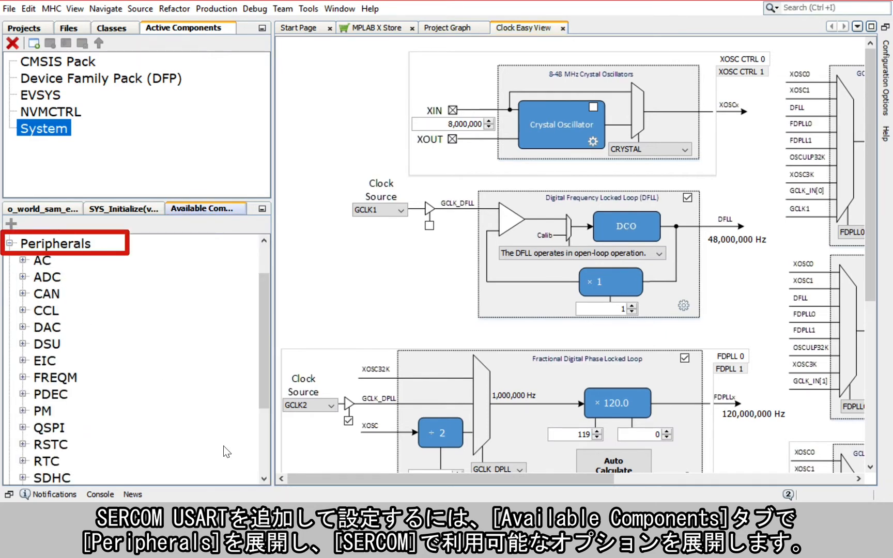
left_click(267, 449)
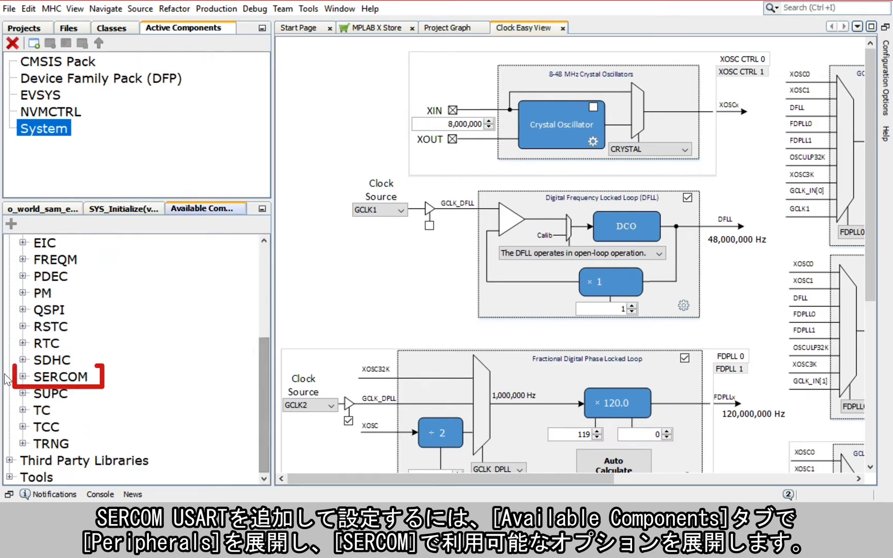
left_click(23, 377)
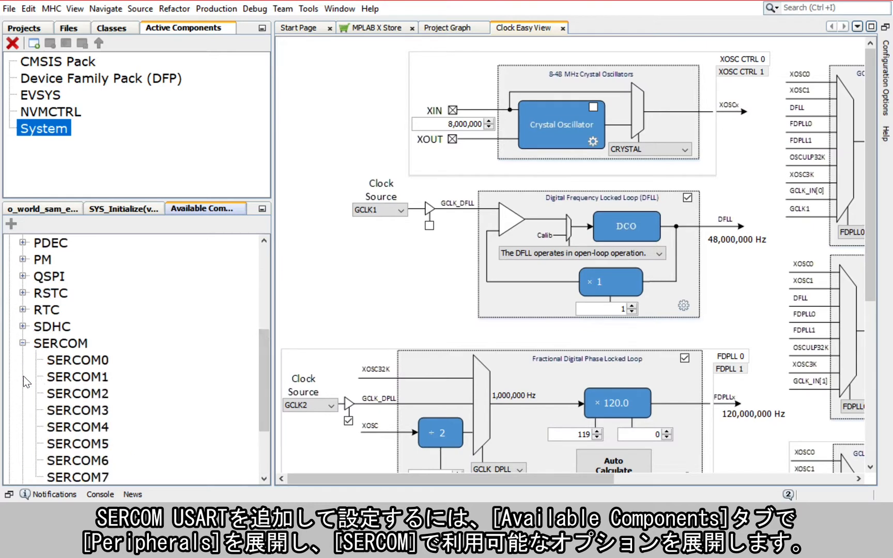
left_click(100, 394)
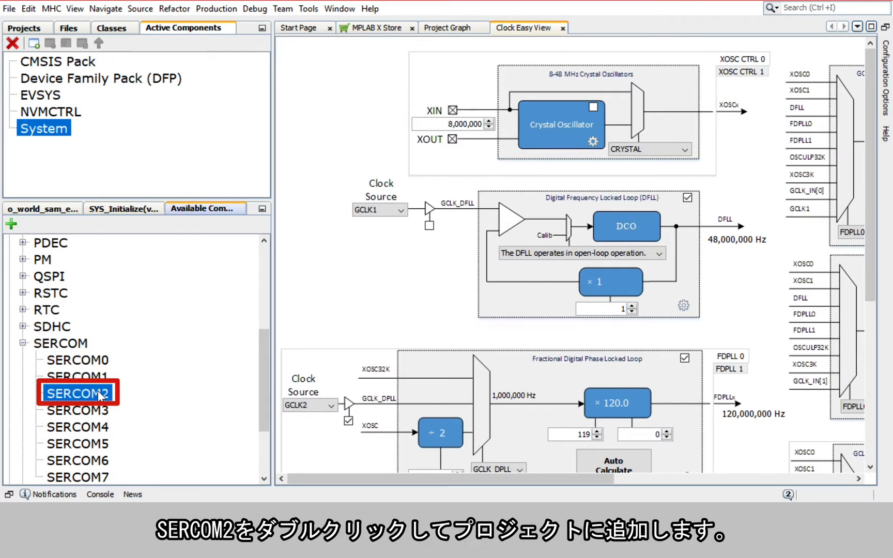
double_click(100, 395)
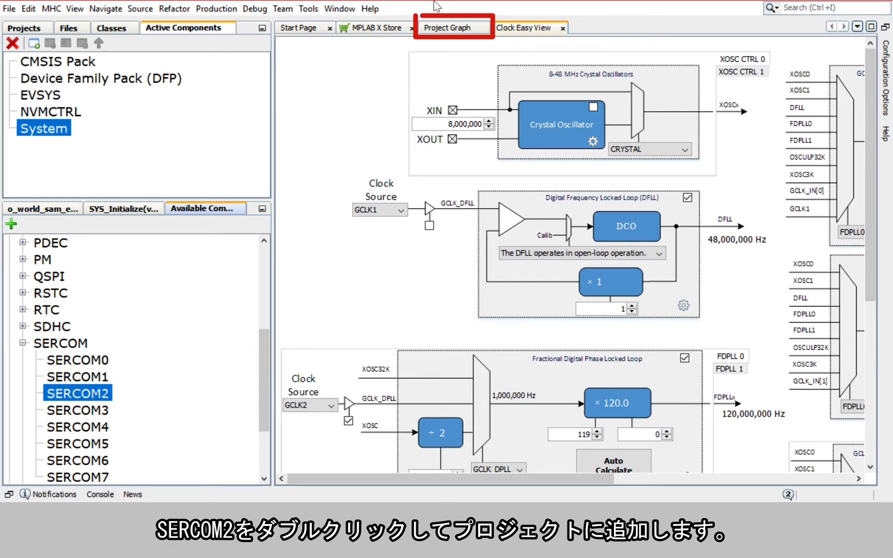
Step: Configure SERCOM2 in the project graph with Receive Enable off and Transmit Pinout set to PAD[0] = TxD; PAD[1] = XCK
left_click(435, 27)
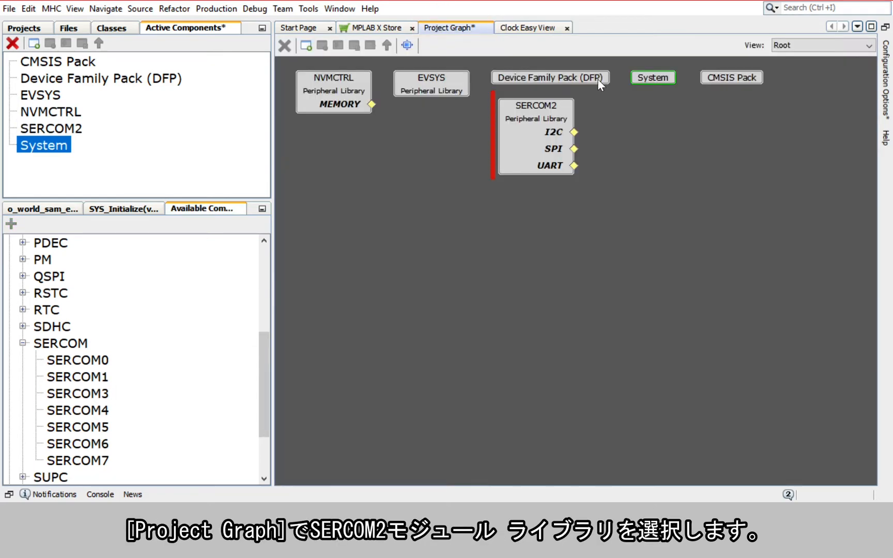
left_click(536, 119)
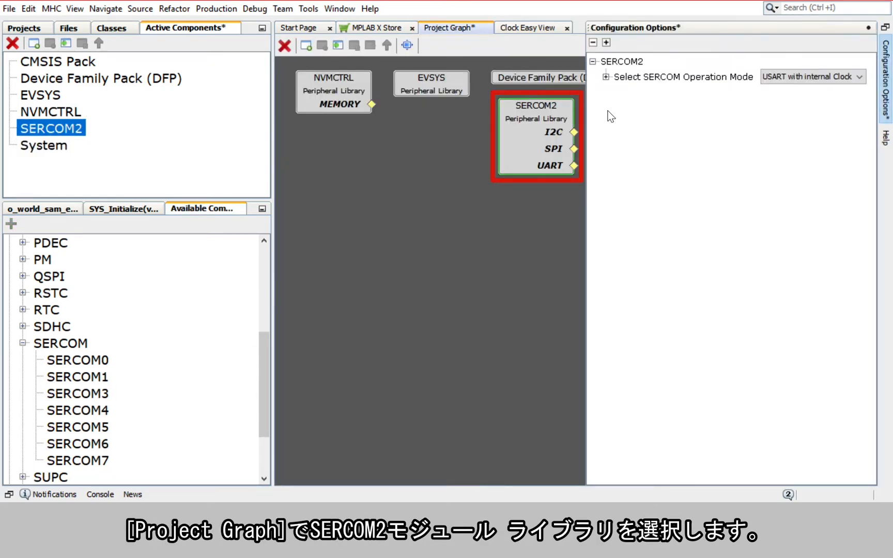
left_click(606, 77)
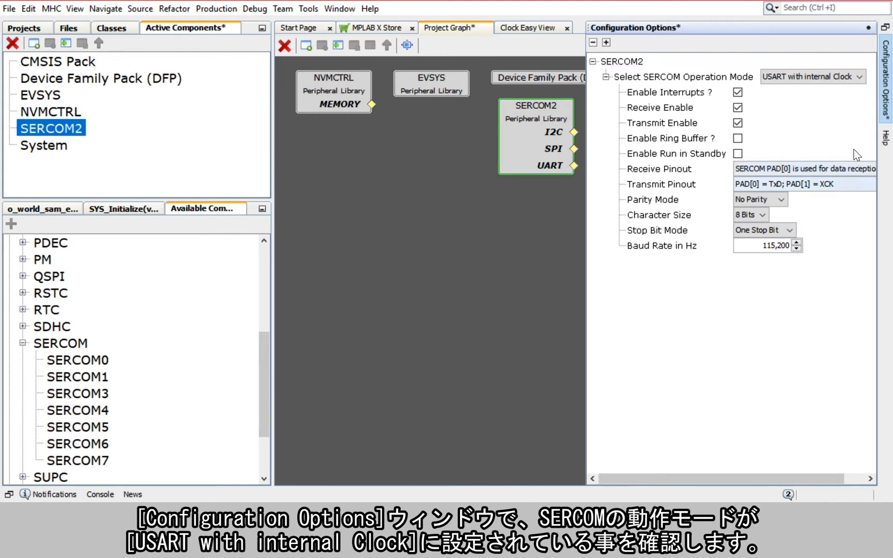
left_click(738, 108)
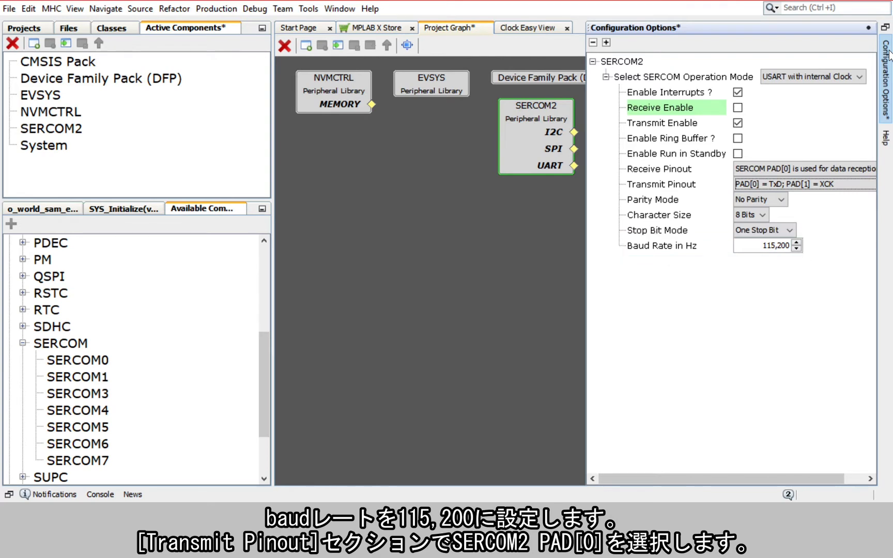
left_click(821, 184)
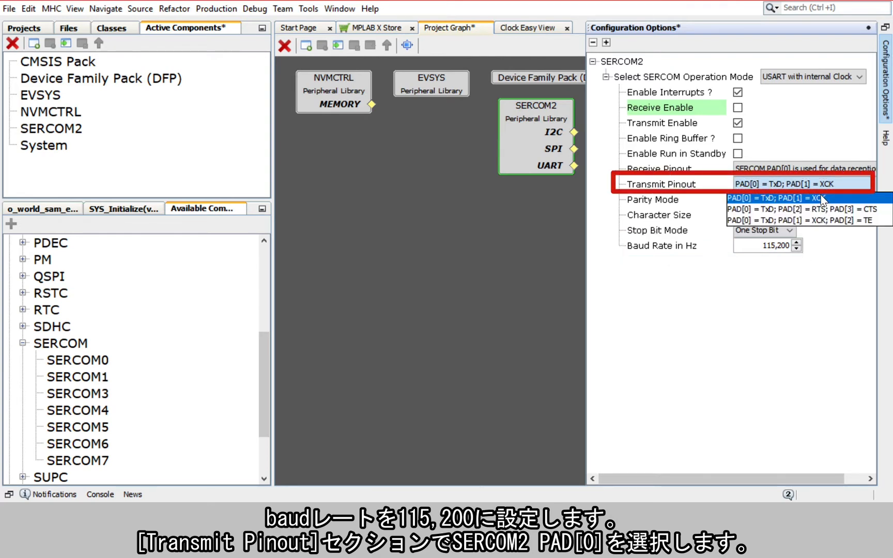
left_click(822, 199)
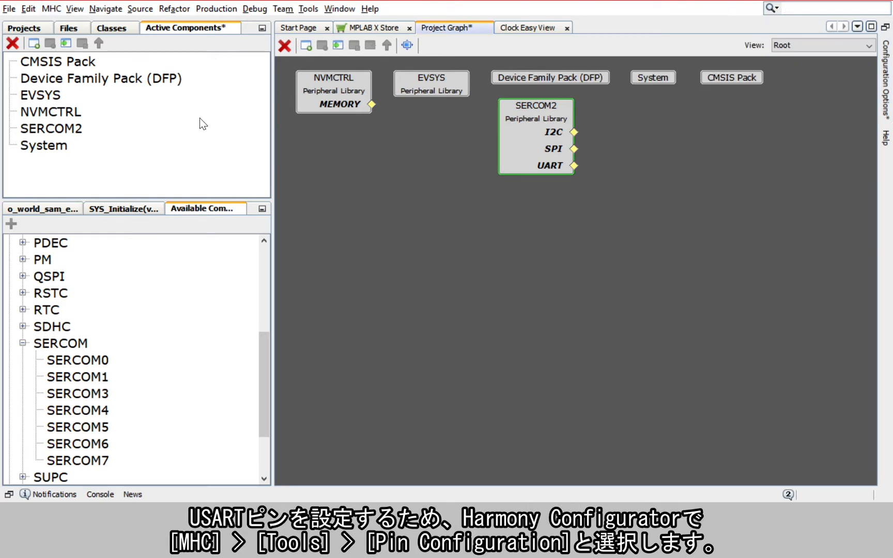
Step: Open the Pin Configuration tool and examine its pin diagram and pin table
left_click(50, 10)
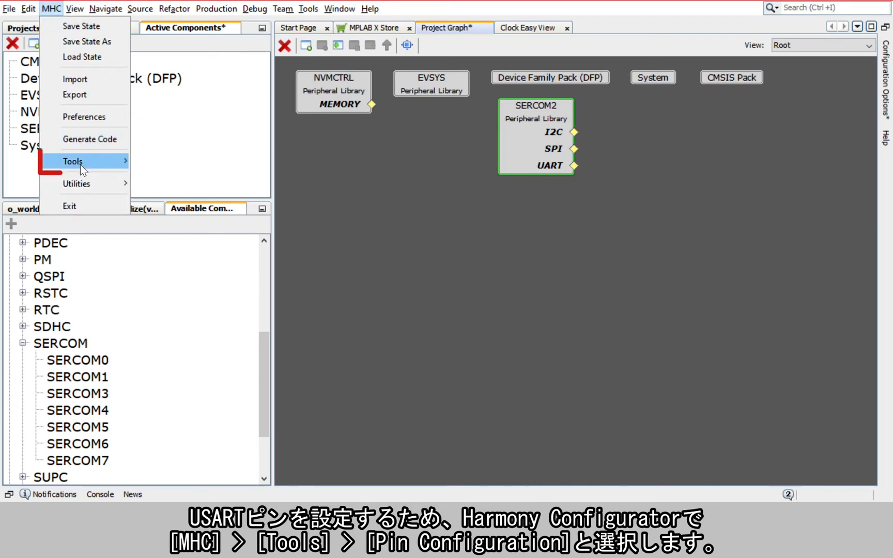
mouse_move(81, 166)
left_click(212, 238)
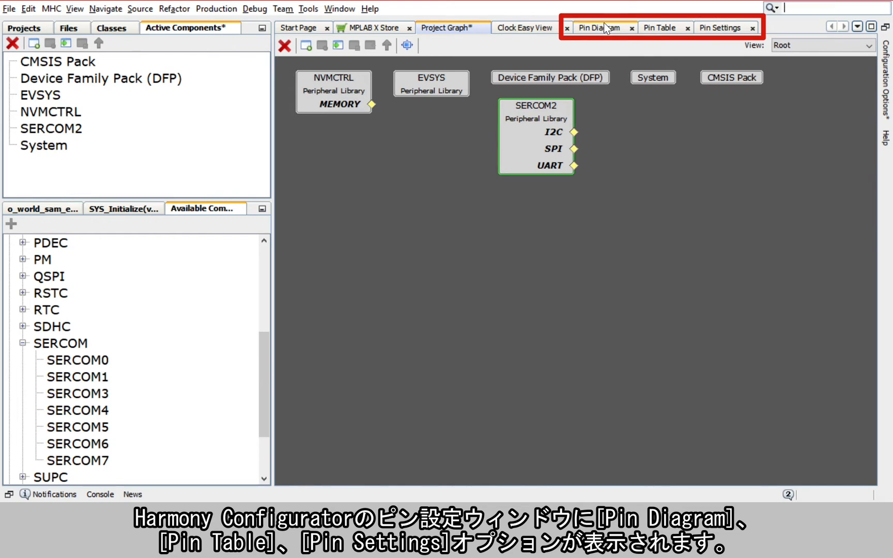
left_click(602, 26)
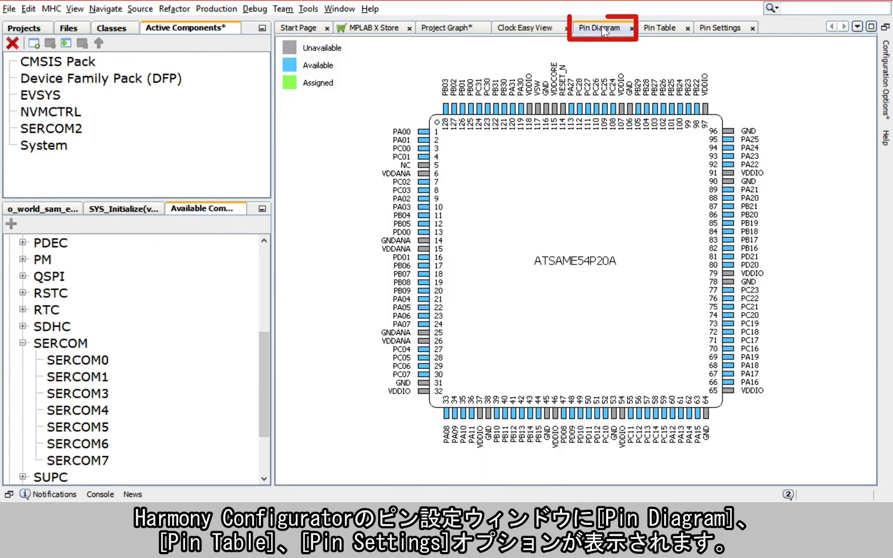
left_click(658, 28)
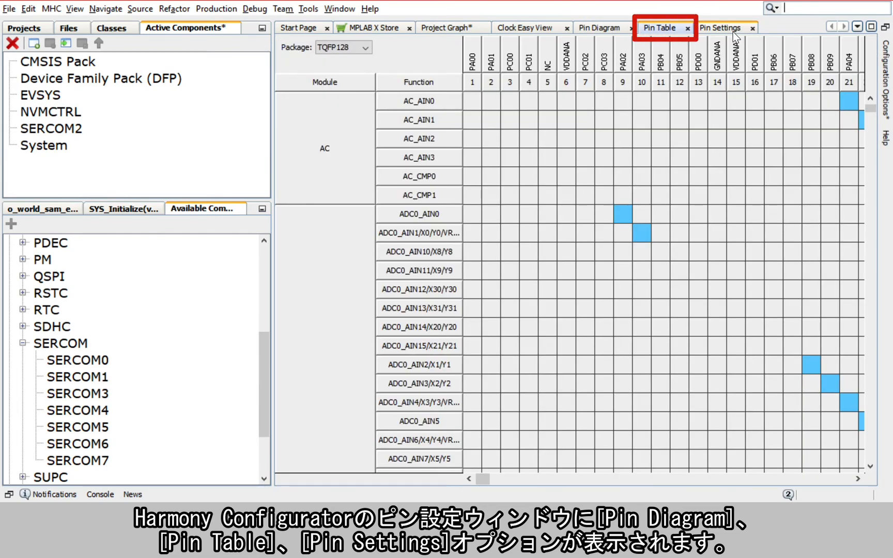
Step: Open the Pin Settings, and check the Virtual COM Port pin connections in the SAM E54 Xplained Pro User's Guide on the Microchip website
left_click(733, 31)
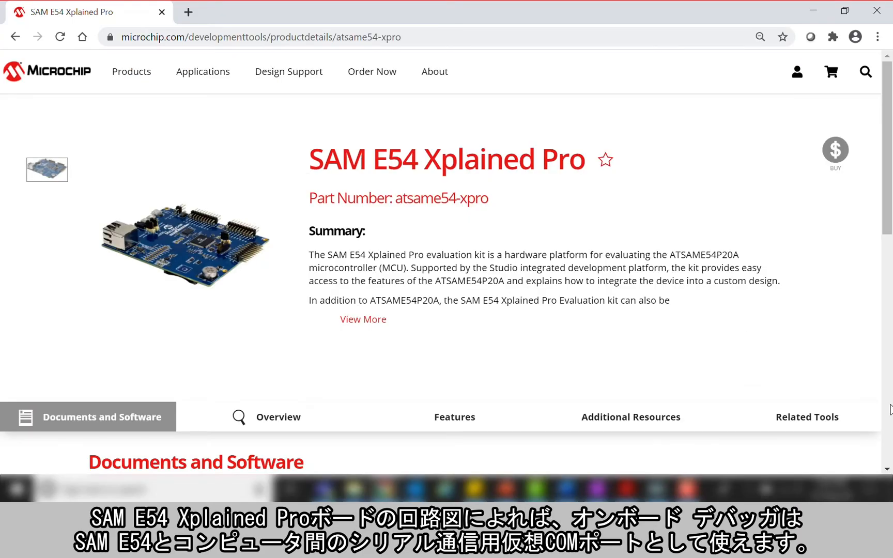
scroll(890, 410, "down", 8)
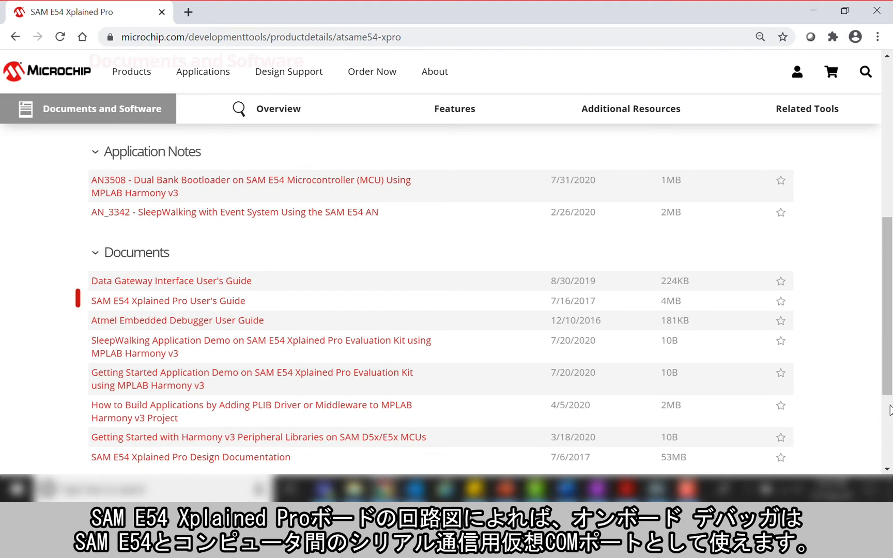
left_click(220, 301)
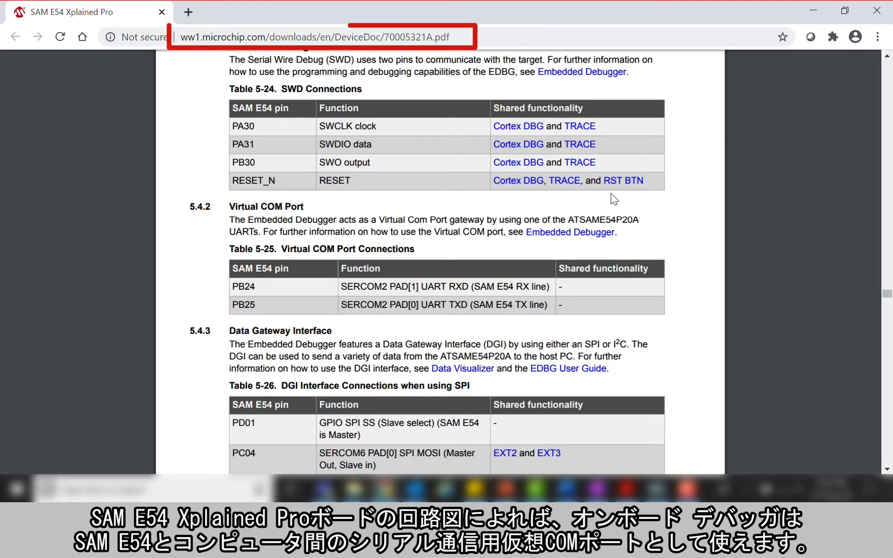
double_click(244, 304)
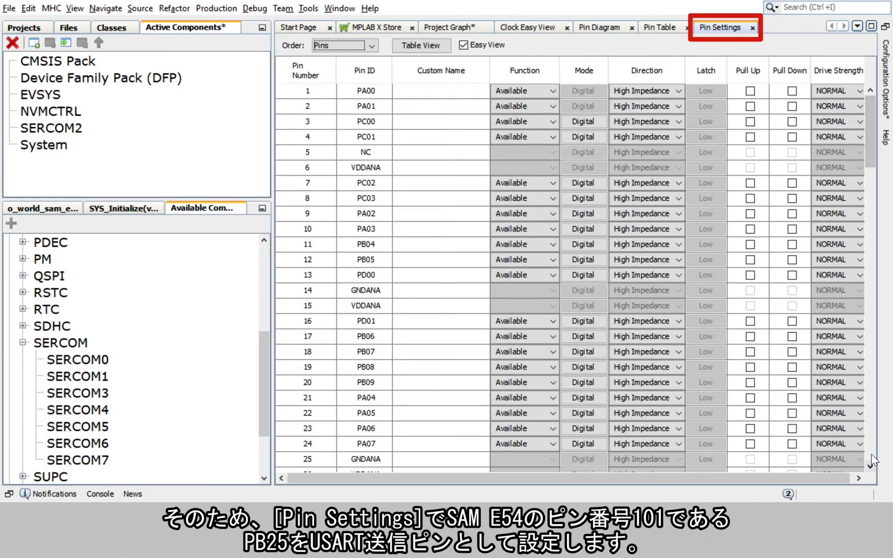
Step: Set the function of pin 101 (PB25) to SERCOM2_PAD0 in the pin settings
left_click(872, 460)
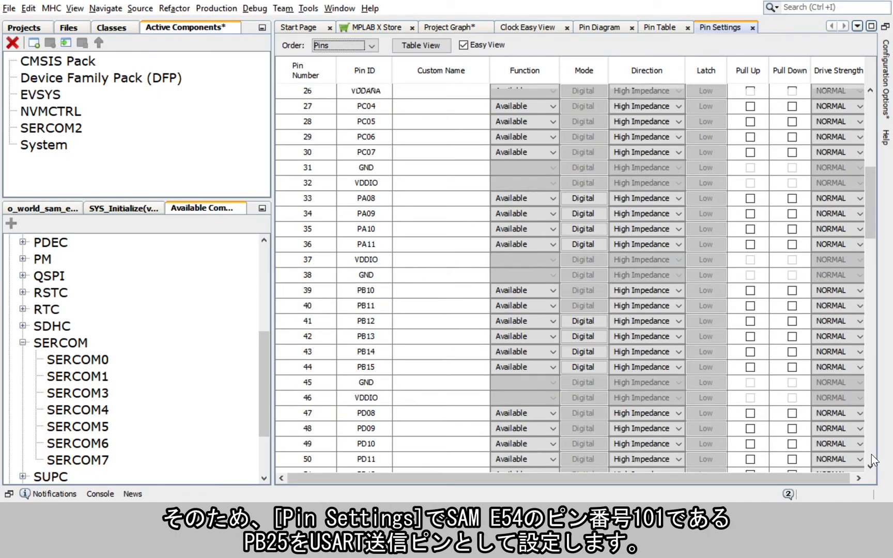
scroll(872, 460, "down", 20)
left_click(553, 292)
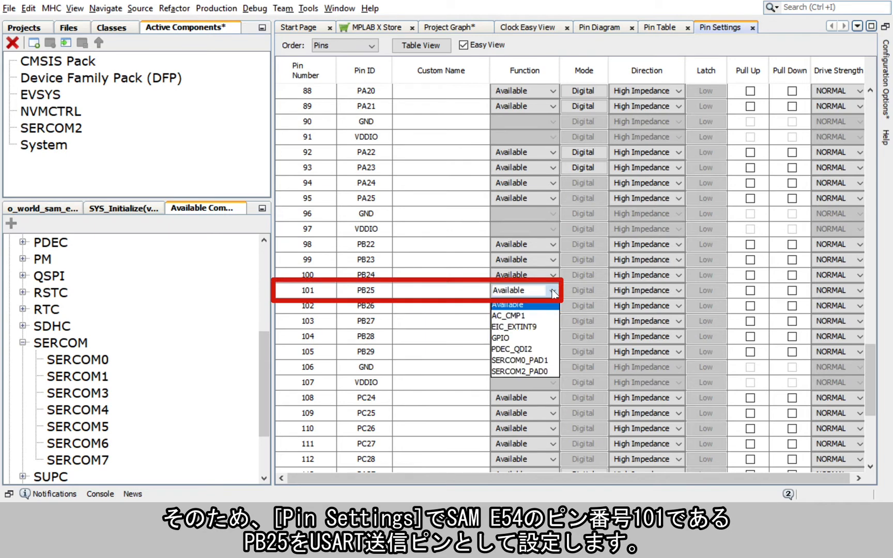
left_click(542, 370)
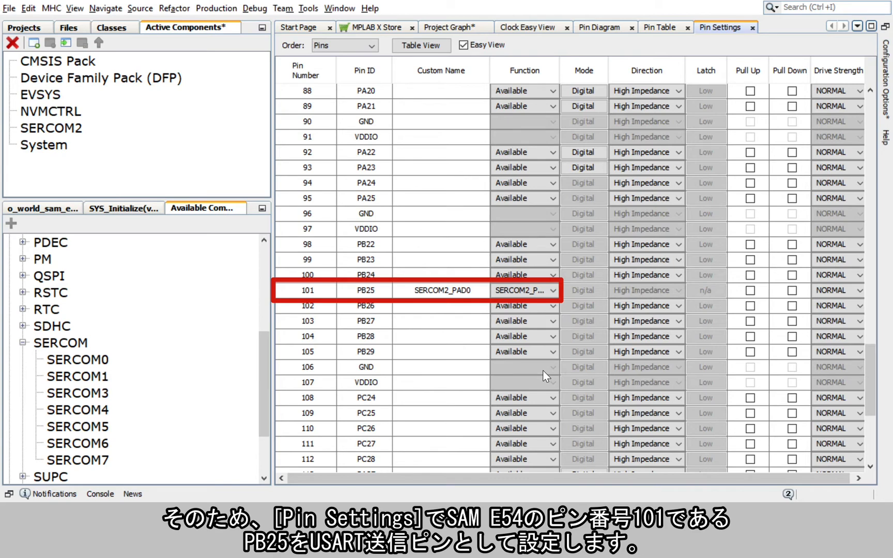
Step: Save the Harmony configuration state as default.xml in the default folder
left_click(50, 8)
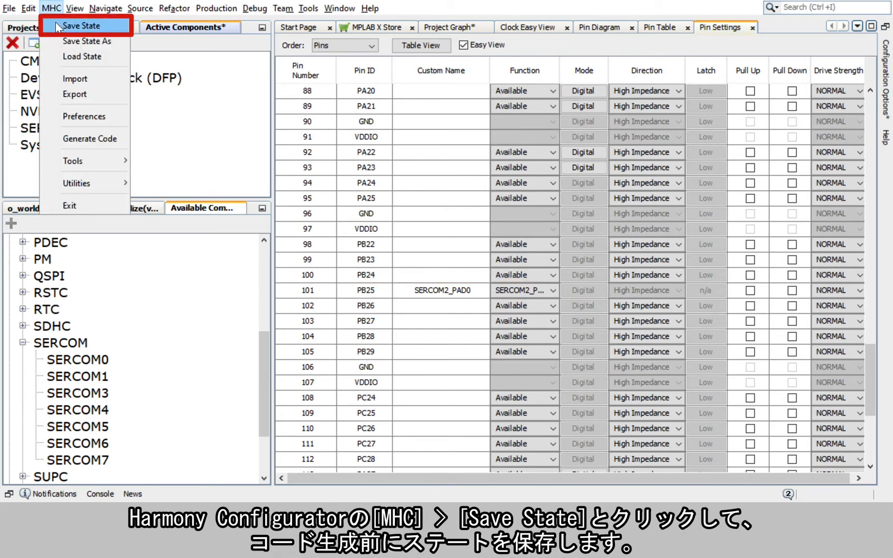
left_click(55, 23)
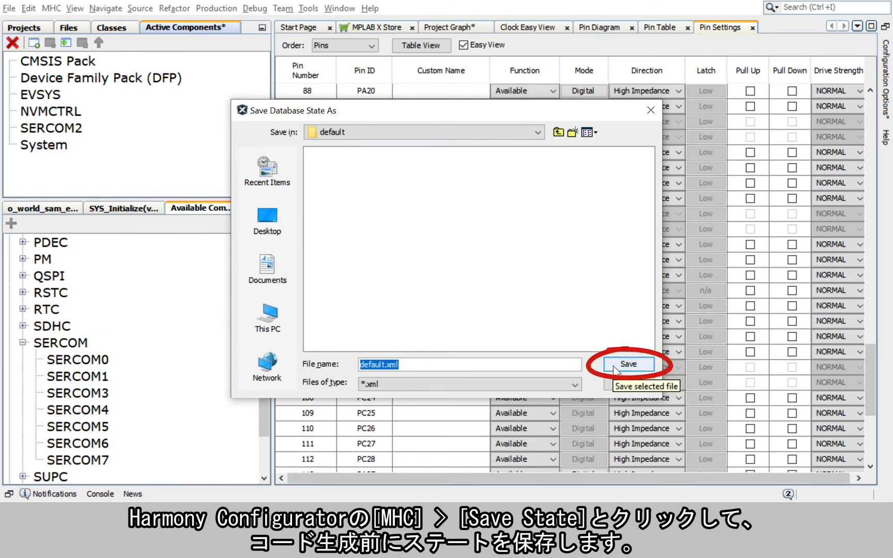
left_click(627, 365)
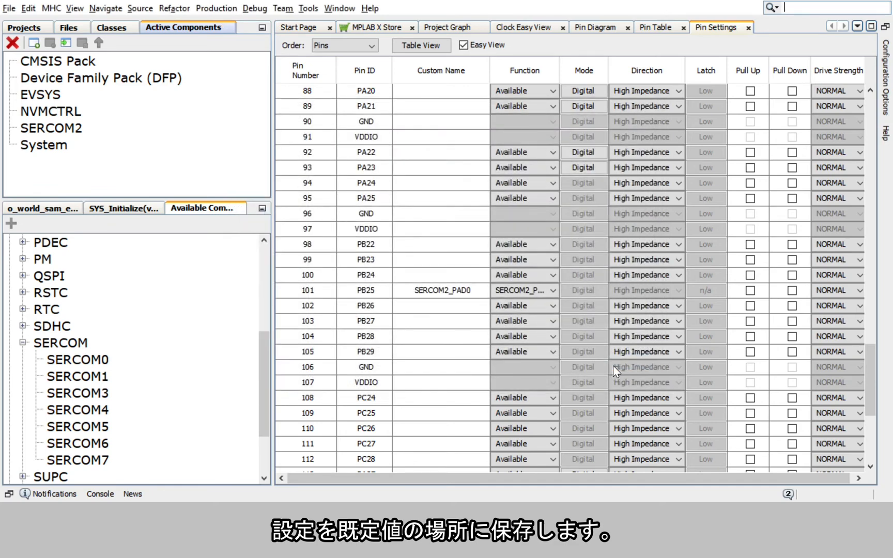
Step: Generate the project code with the USER_ALL merge strategy and look through the generated files, including the SERCOM USART peripheral folder
left_click(51, 9)
left_click(88, 134)
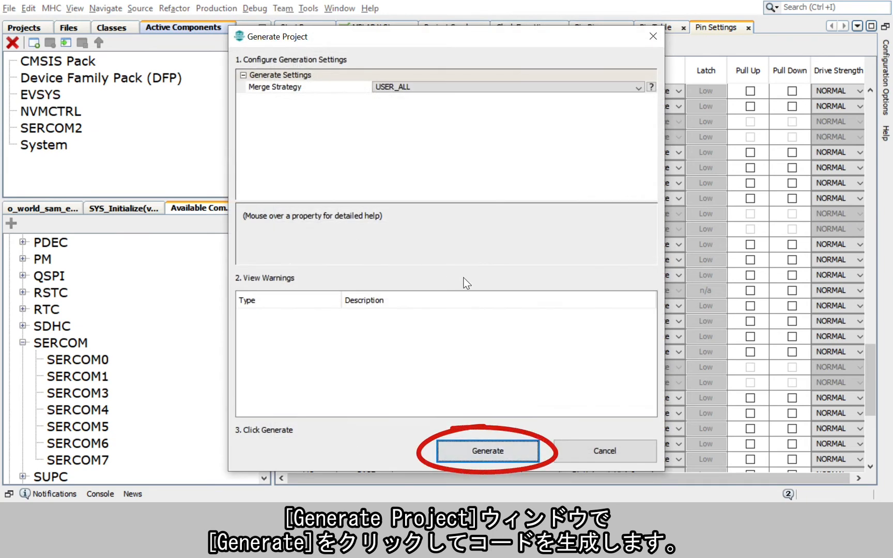
left_click(480, 442)
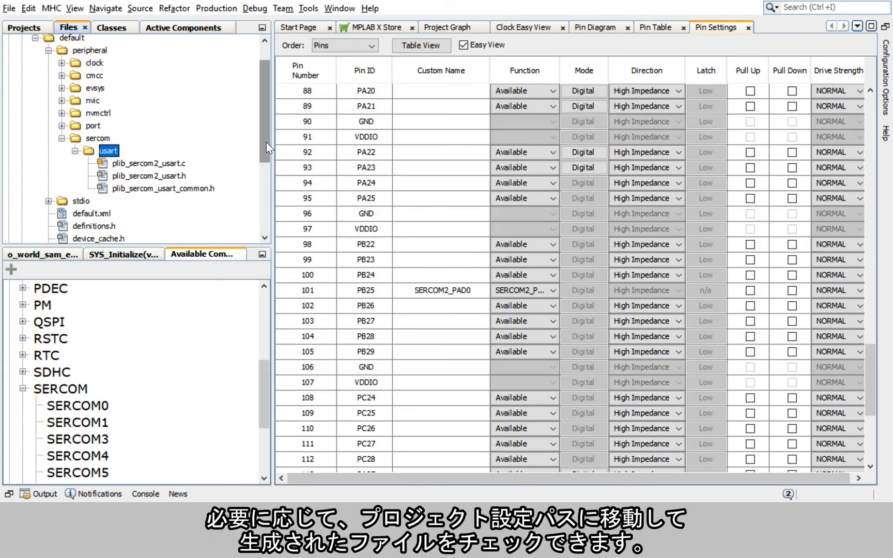
left_click_drag(266, 143, 264, 127)
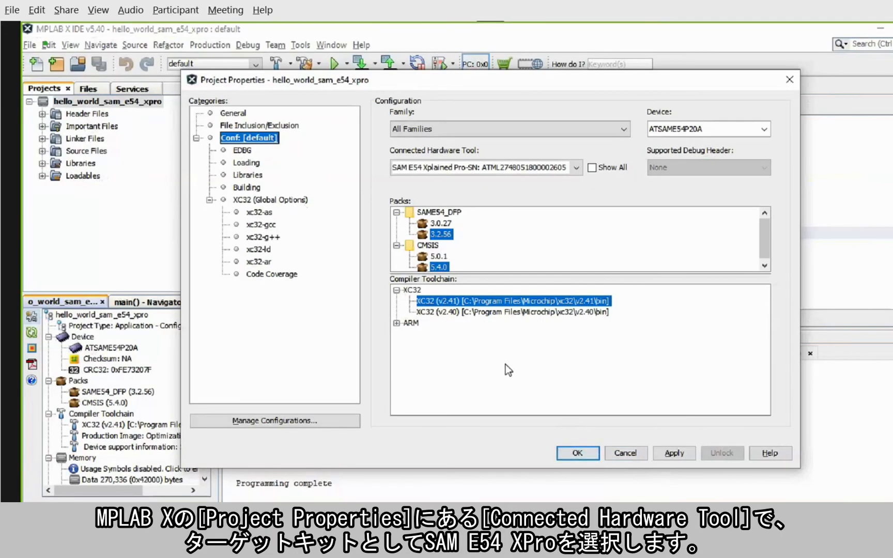
Step: Select the SAM E54 Xplained Pro as connected hardware tool in the project properties and accept them with the XC32 (v2.41) toolchain
left_click(576, 167)
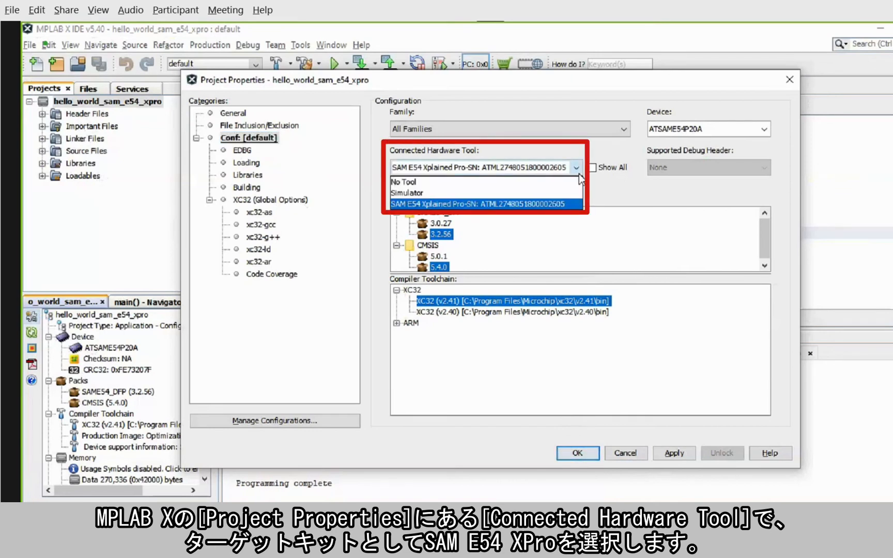
left_click(566, 205)
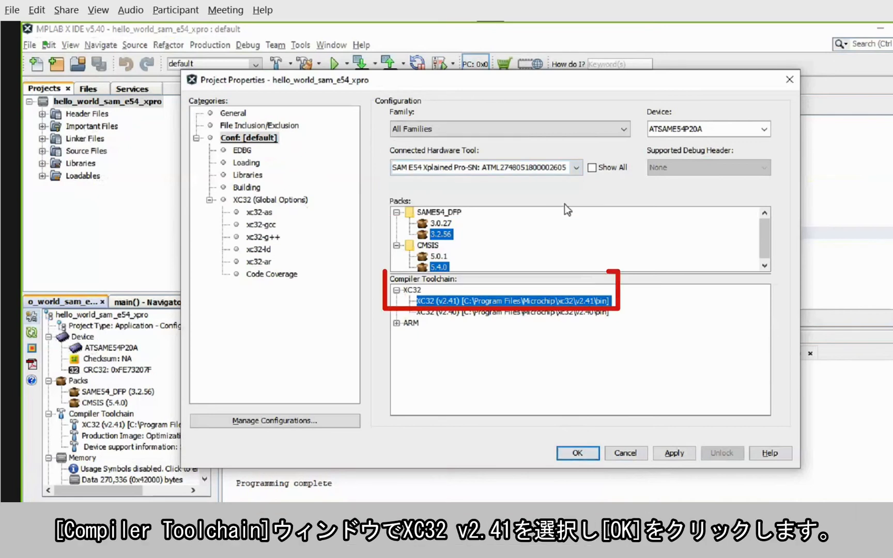
left_click(591, 449)
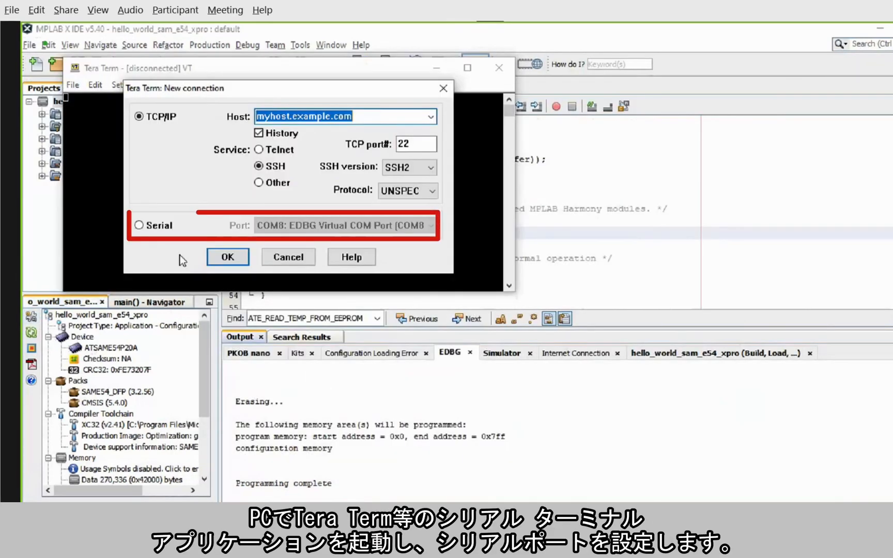
Step: In Tera Term, start a serial connection on COM8: EDBG Virtual COM Port and configure its serial port settings
left_click(138, 225)
left_click(226, 256)
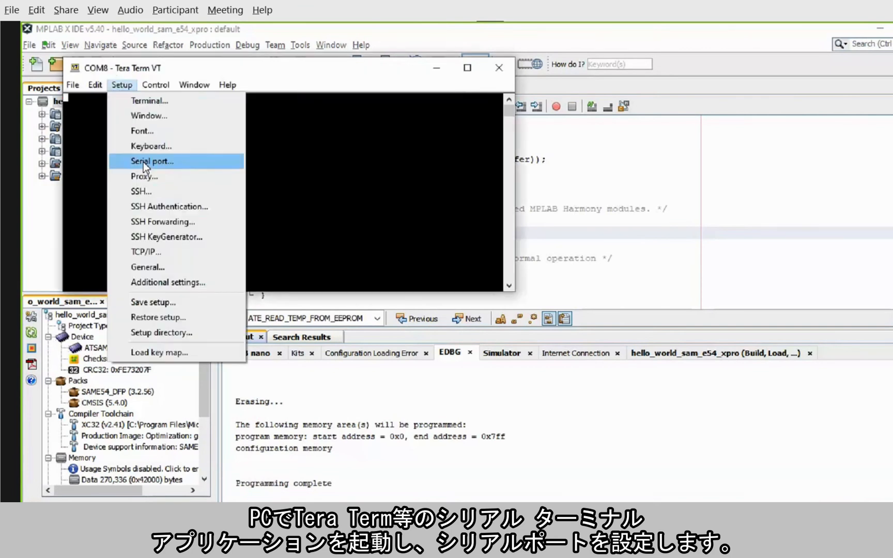
left_click(145, 161)
left_click(323, 128)
left_click(301, 259)
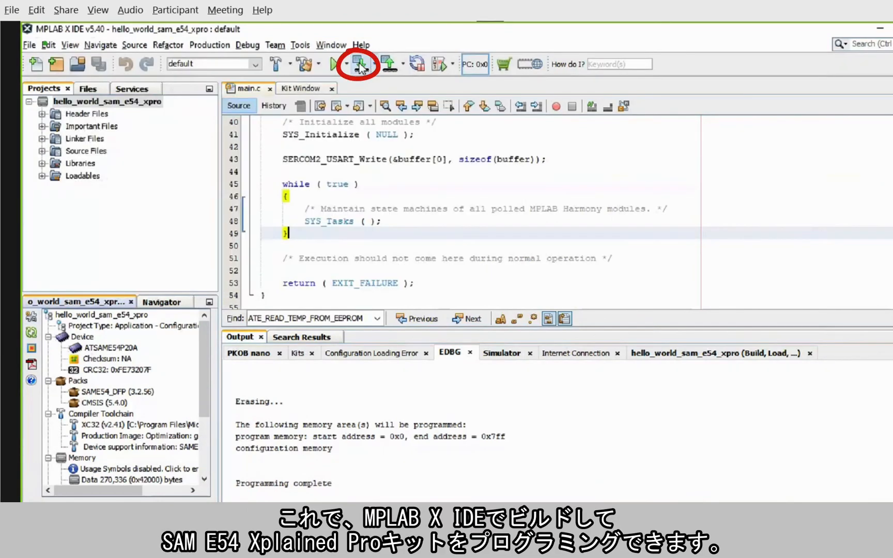
Step: Build the hello_world_sam_e54_xpro project in MPLAB X IDE and program it onto the SAM E54 Xplained Pro kit
left_click(360, 65)
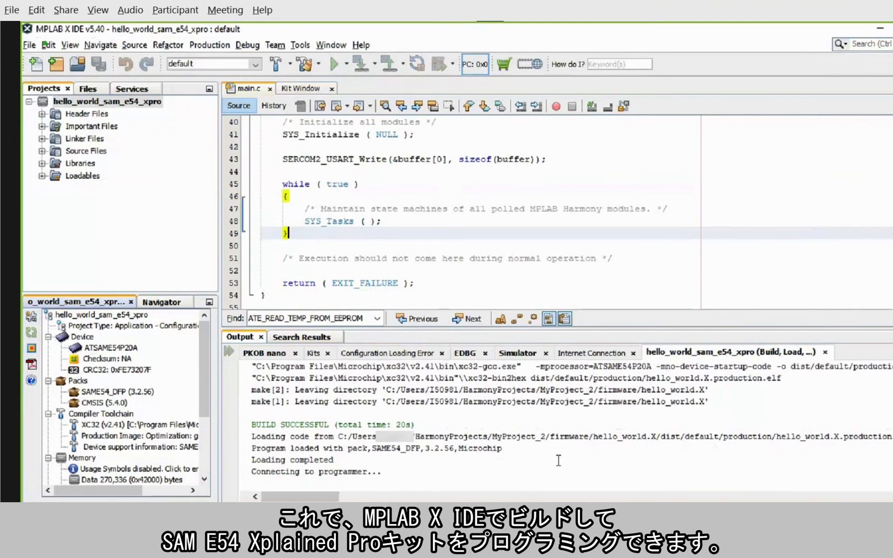
double_click(524, 437)
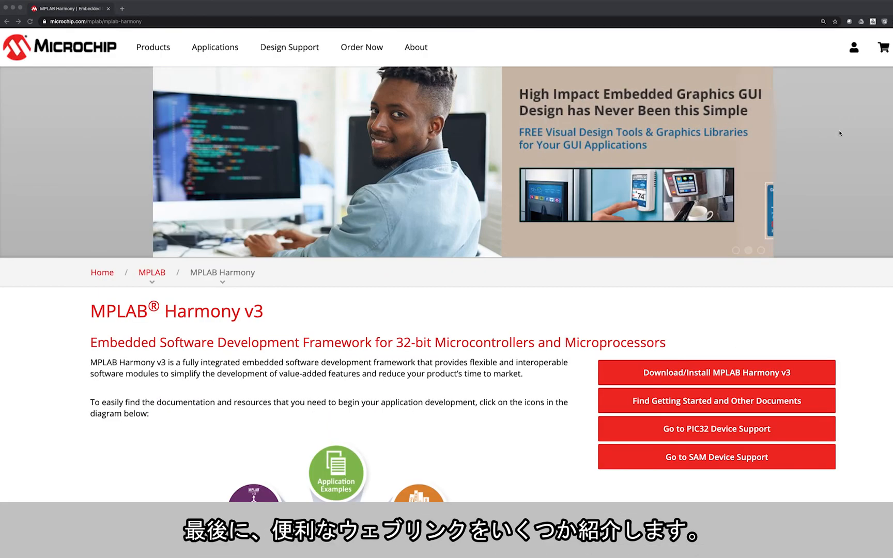
Step: Examine the MPLAB Harmony v3 landing page on the Microchip website, down to the diagram of documentation resources
scroll(839, 133, "down", 4)
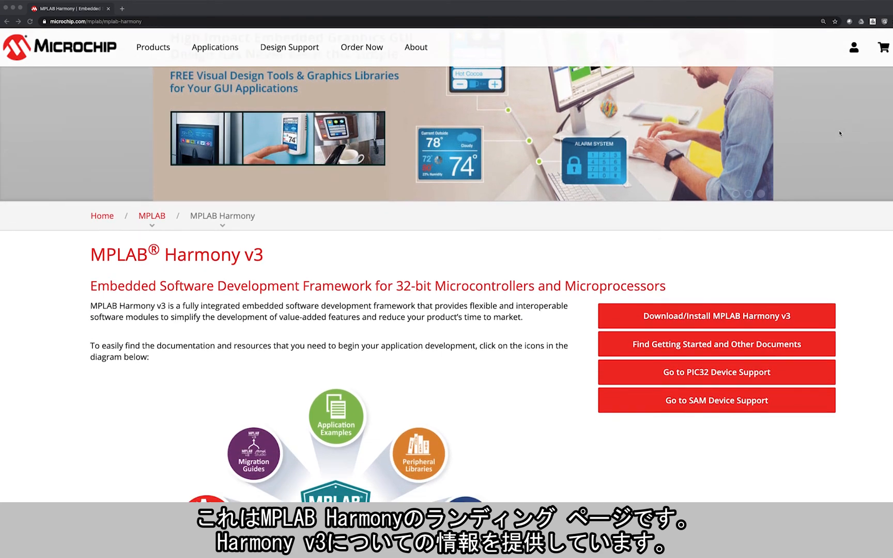
scroll(839, 133, "down", 2)
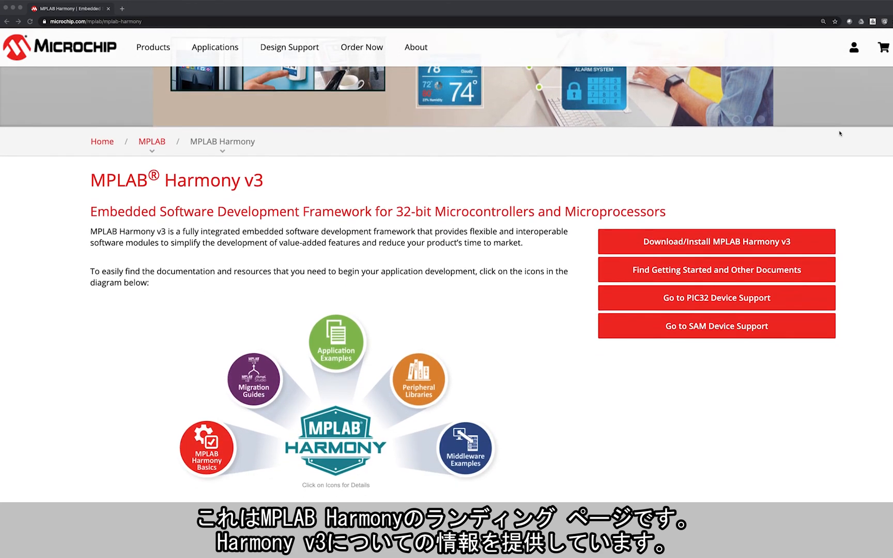
scroll(839, 133, "down", 1)
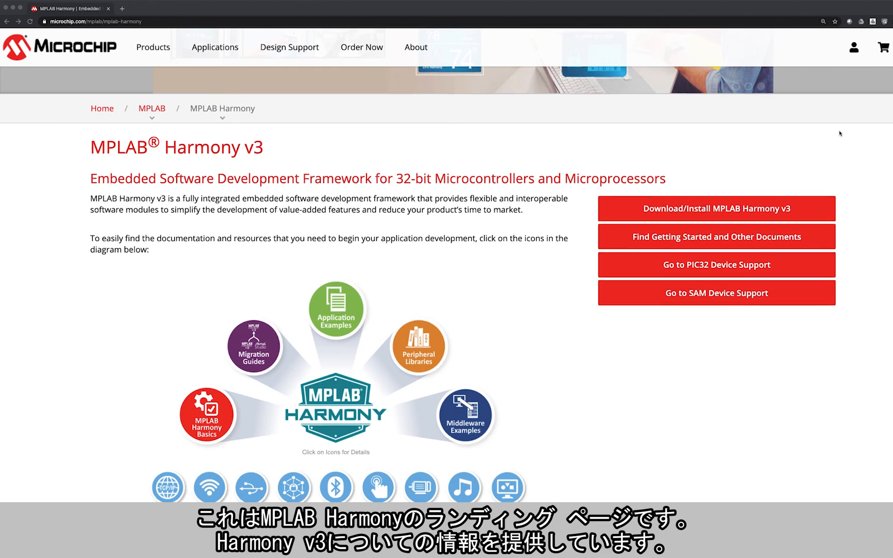
scroll(839, 134, "down", 1)
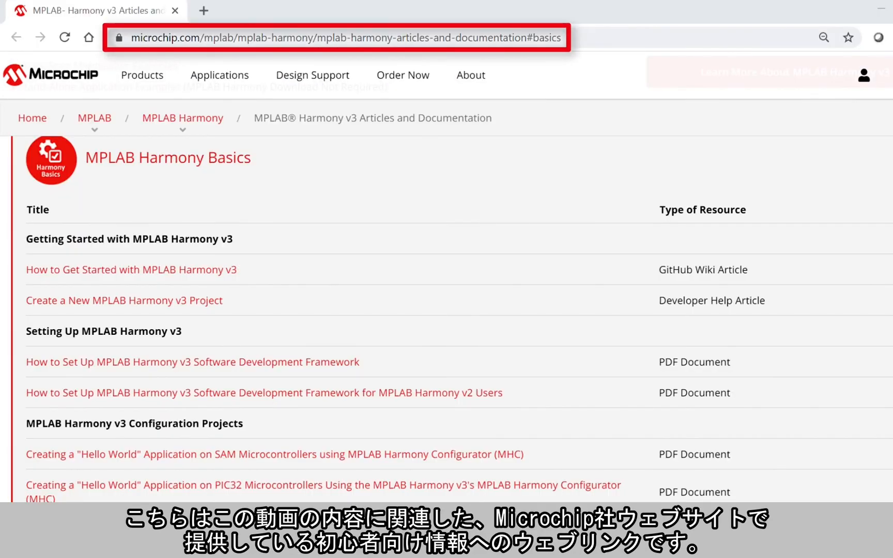